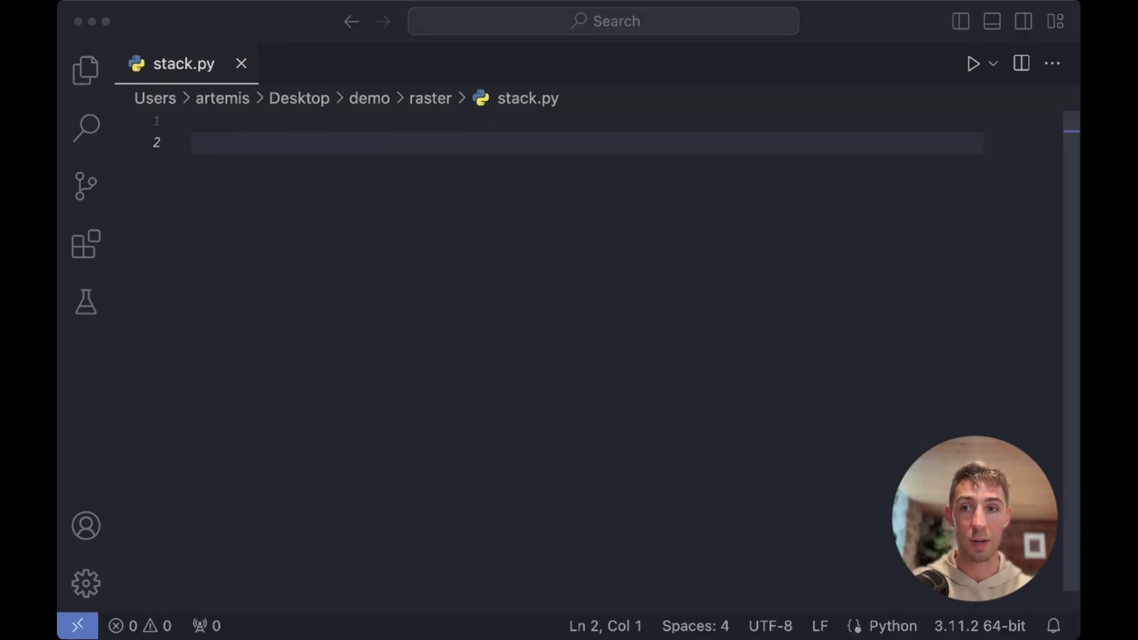
Import requests, define header = {'Authorization': key}, and begin an 'args = {' dictionary.
key(BackSpace)
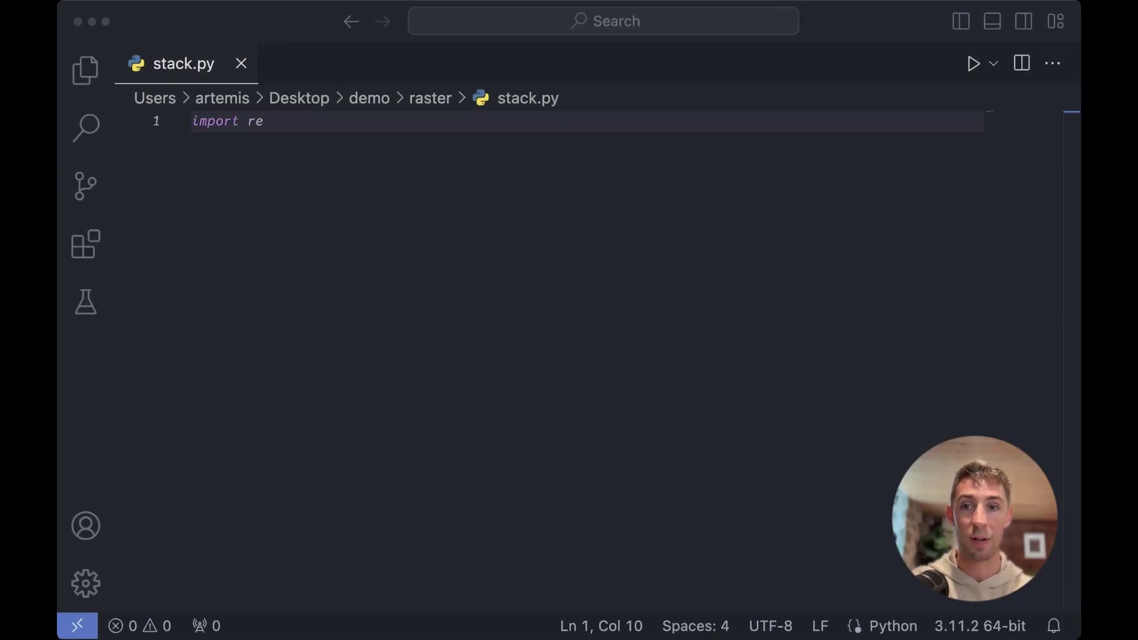
key(Return)
key(Return)
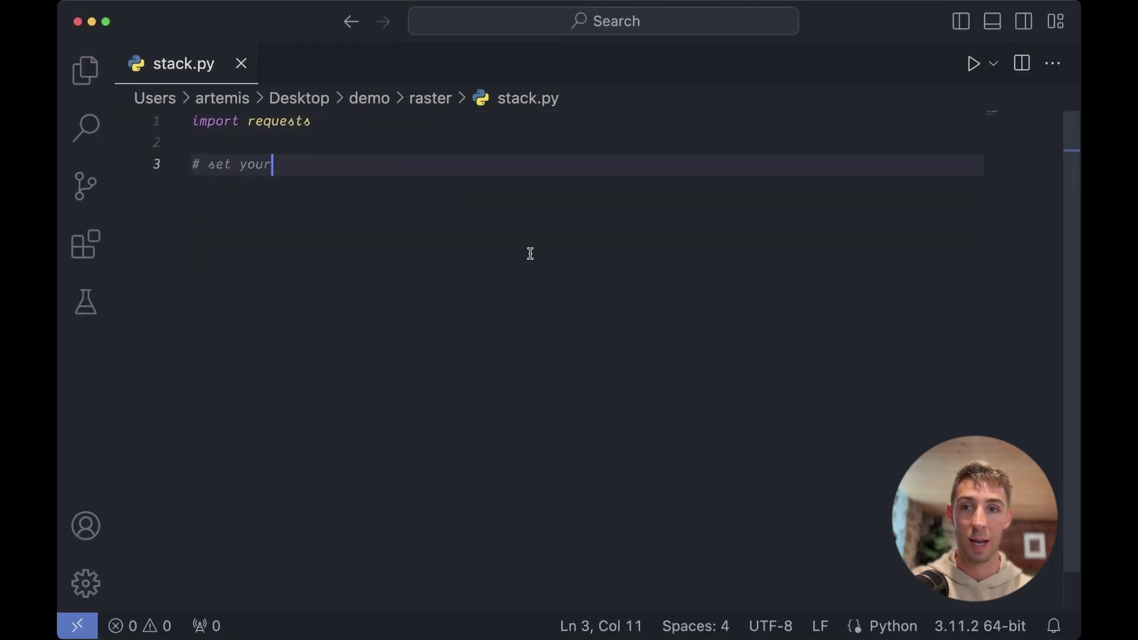
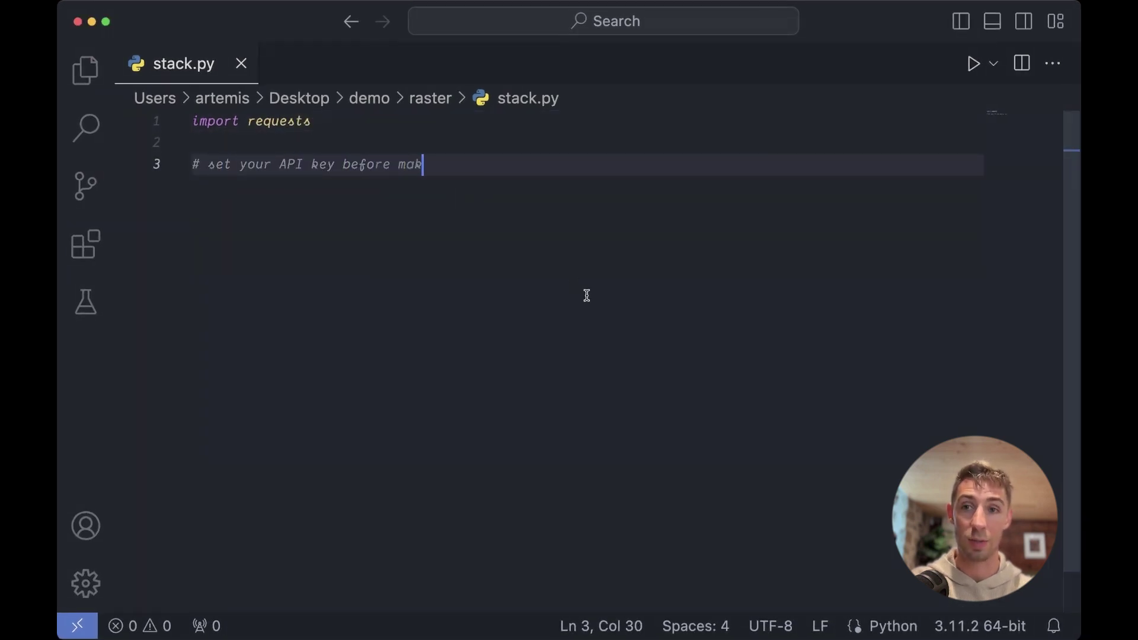
key(Return)
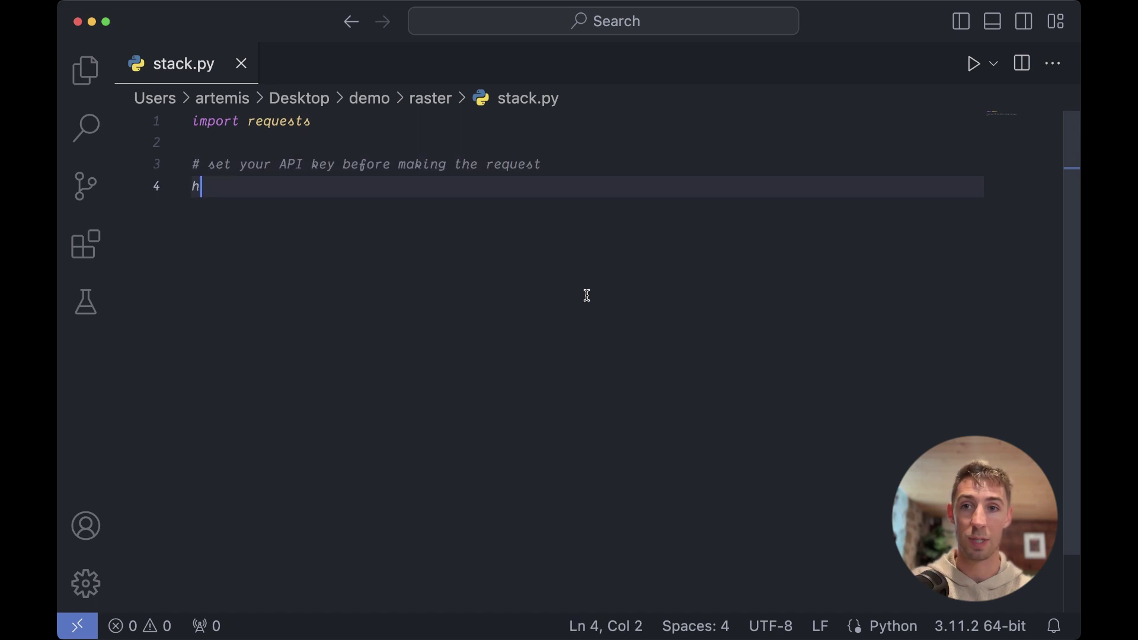
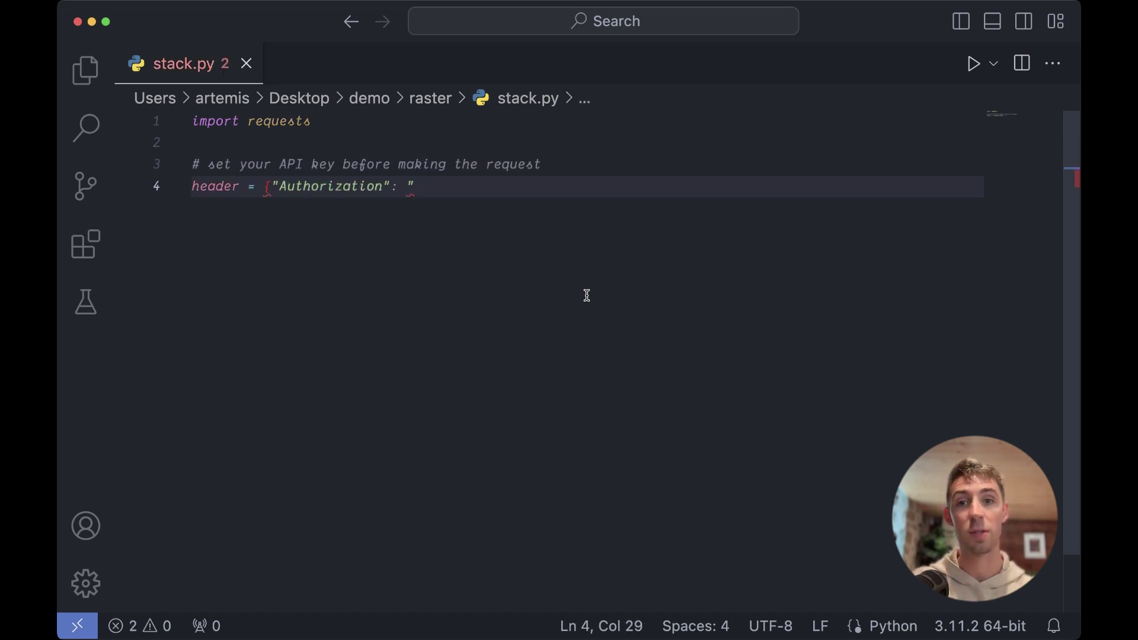
key(Return)
key(Return)
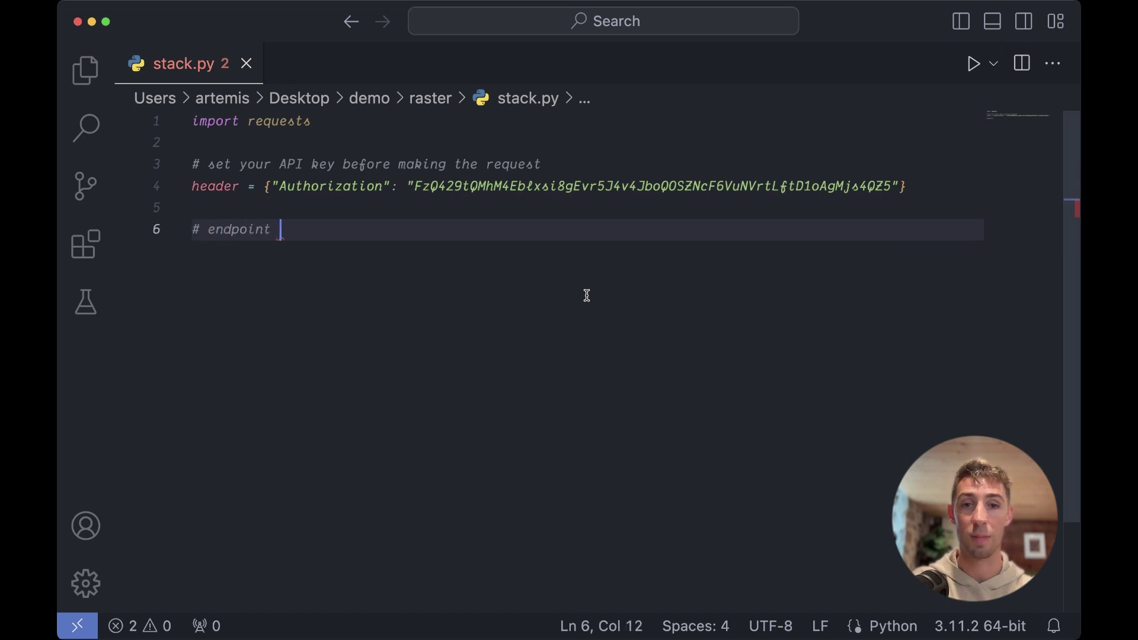
key(Return)
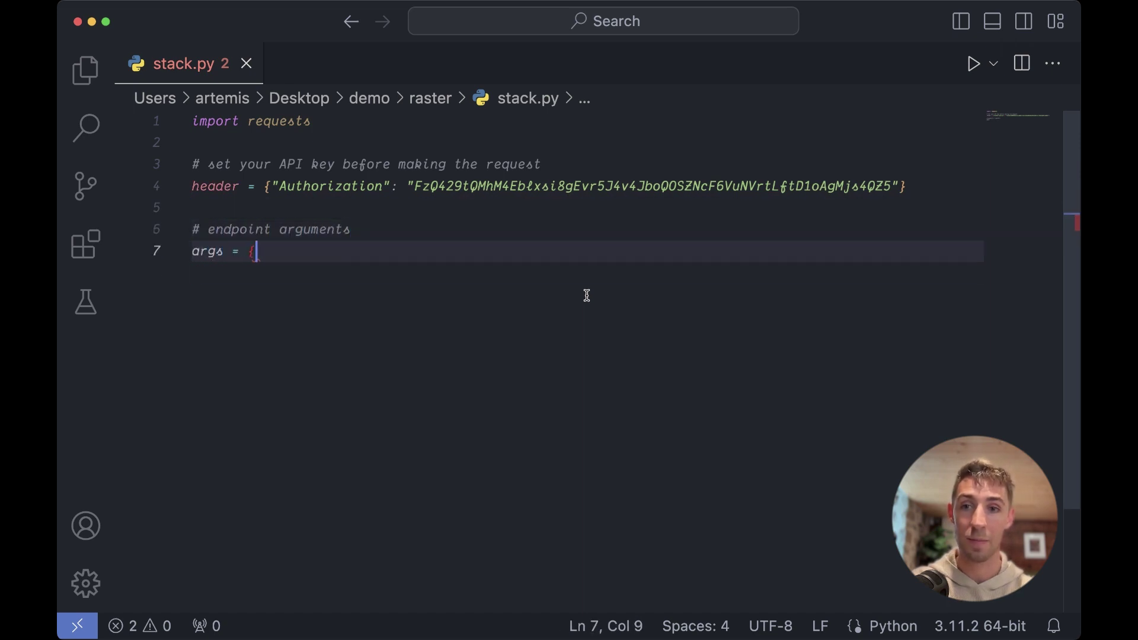
Add the date_range start and end dates and the daily interval to args.
key(Return)
text("date_range": {)
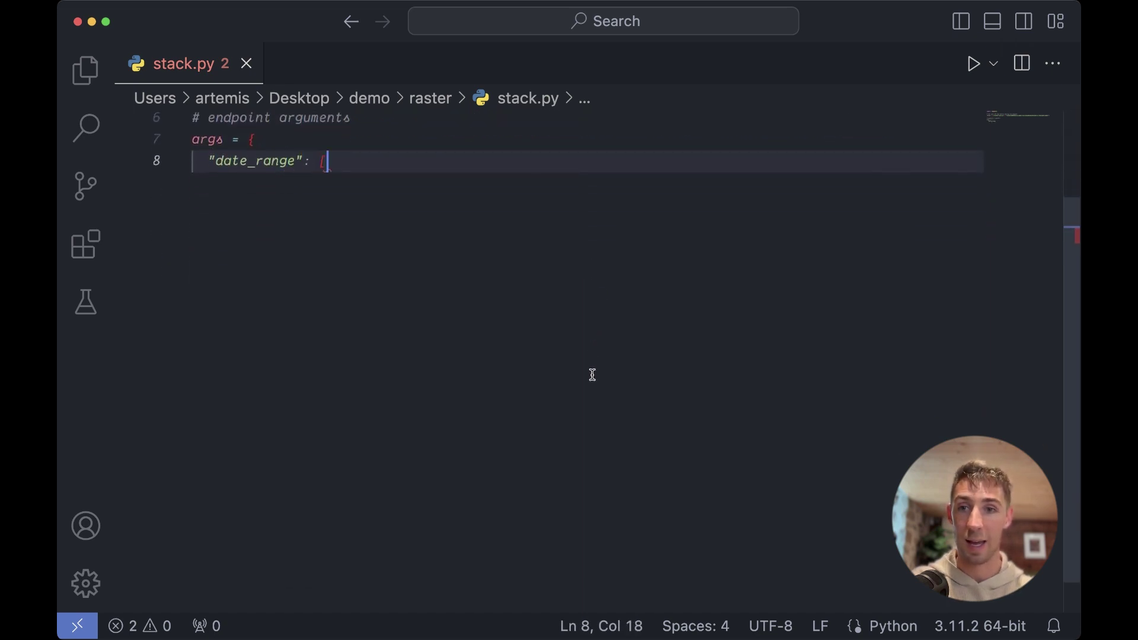
key(Return)
text("2020-06-01")
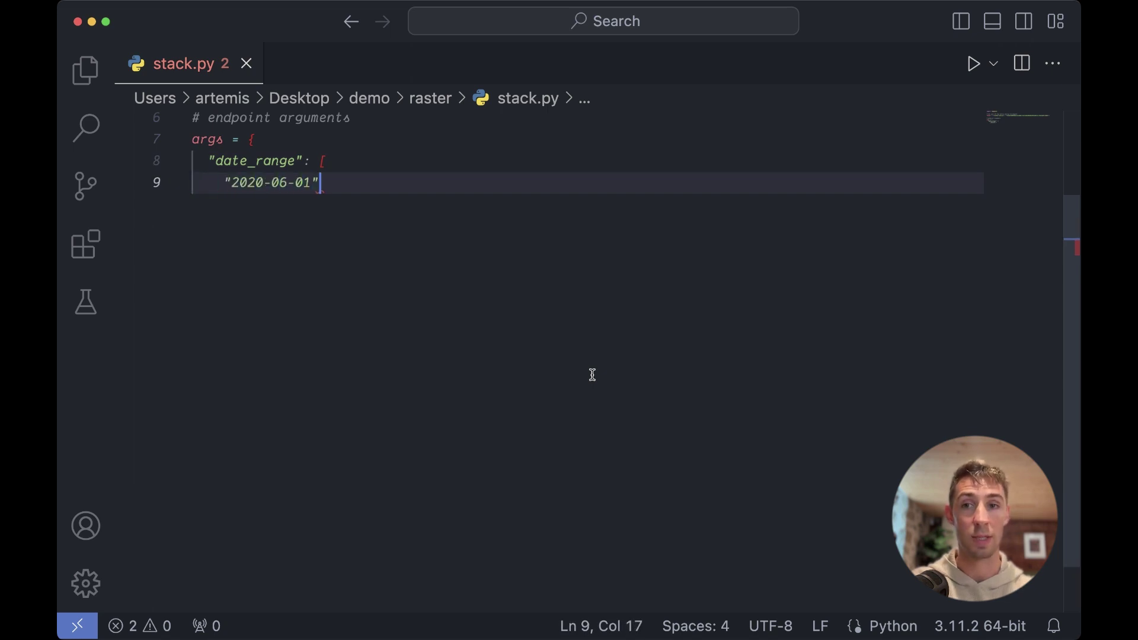
text(,)
key(Return)
text("2020-06-07")
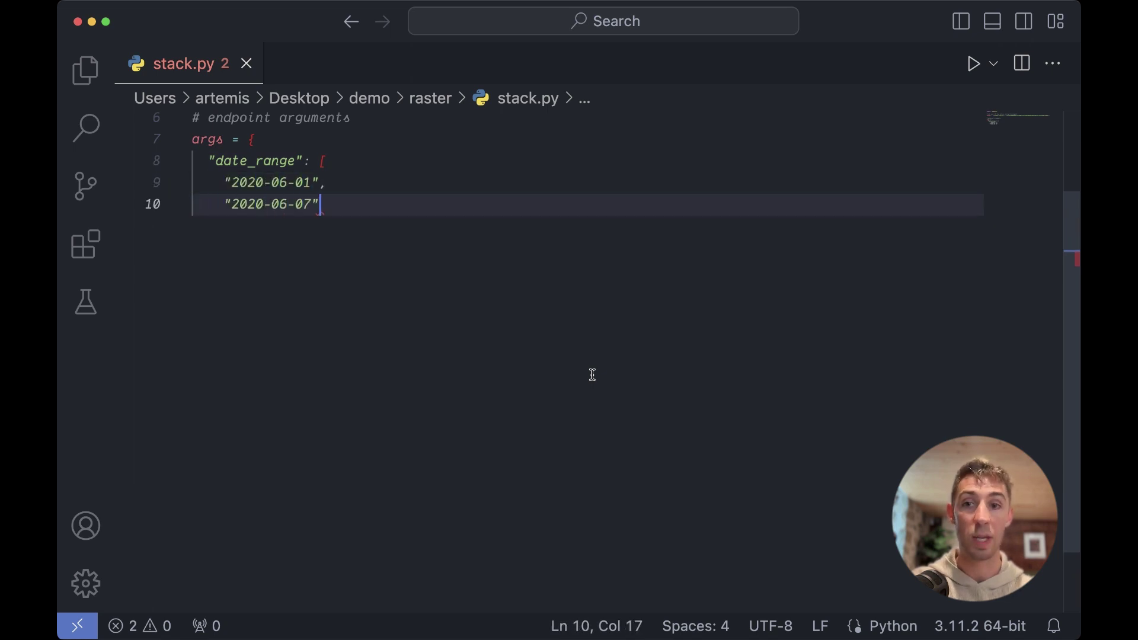
key(Return)
text(],)
key(Return)
text("interval)
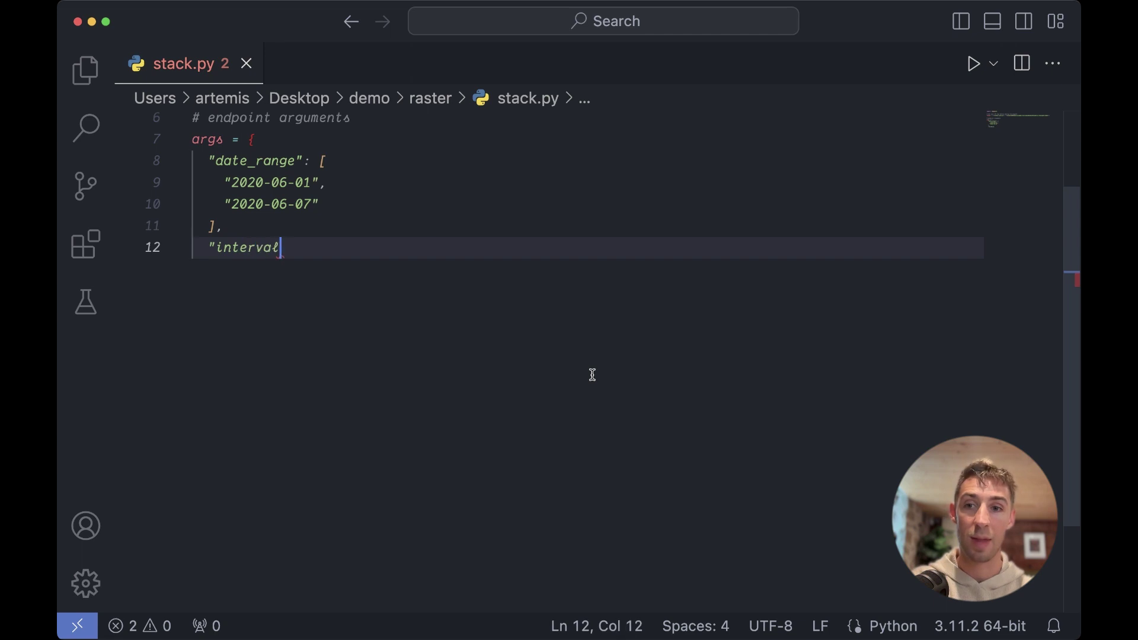
text(": "daily",)
Enter the geometry coordinate list in args, one longitude or latitude per line.
key(Return)
text("geo)
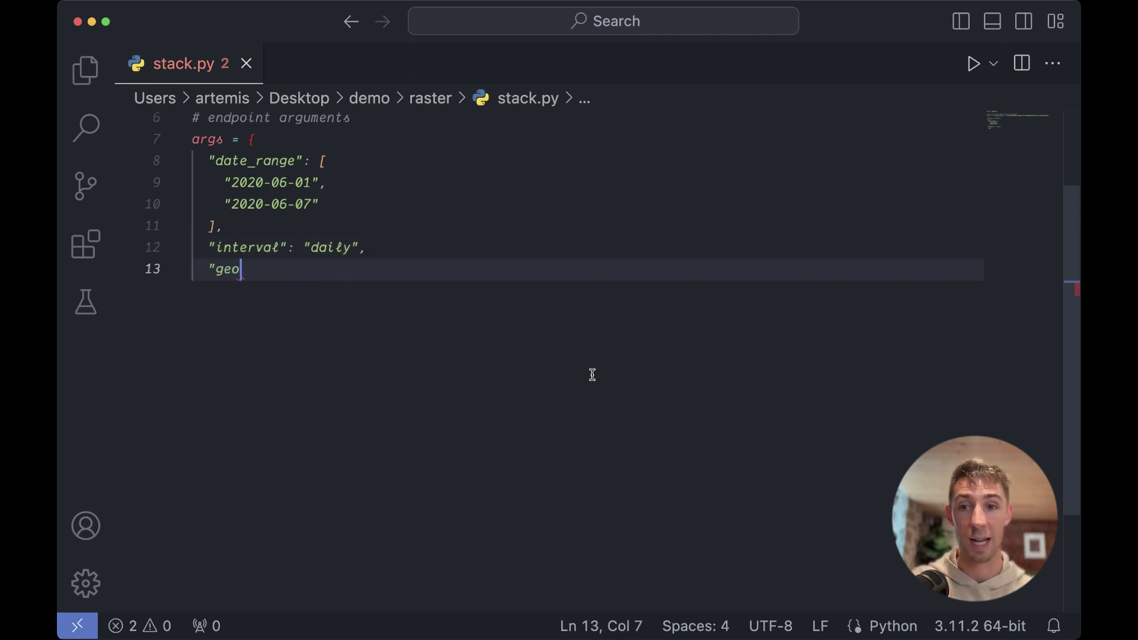
text(metry": [)
key(Return)
text(-121.00747,)
key(Return)
text(44.24)
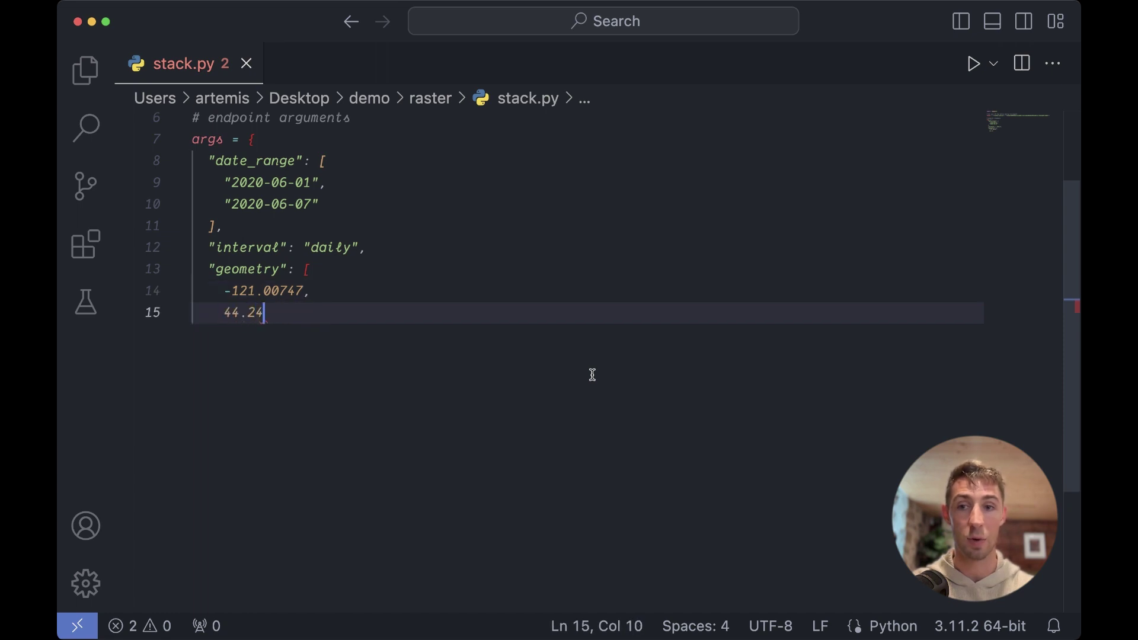
text(42,)
key(Return)
text(-121.00747)
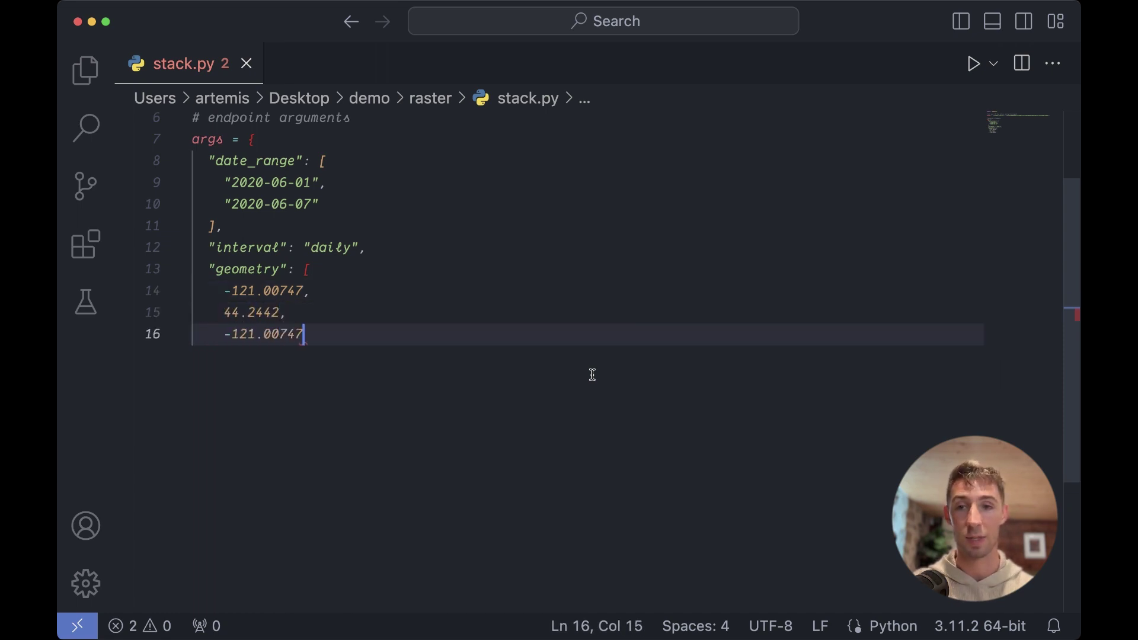
text(,)
key(Return)
text(44.24742,)
key(Return)
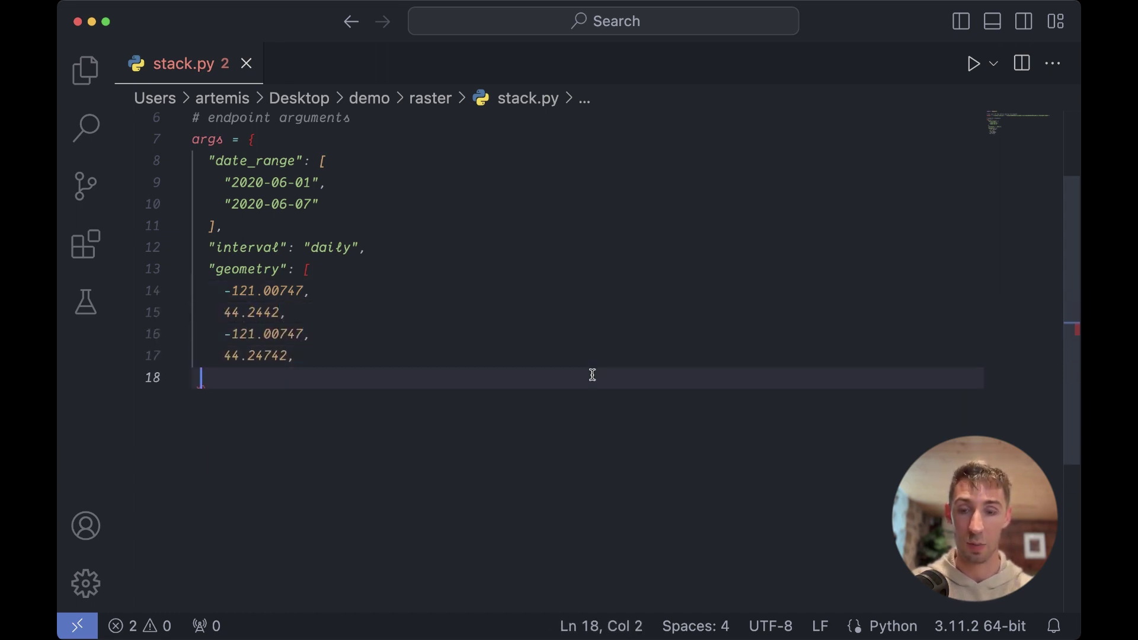
text(-121.00295,)
key(Return)
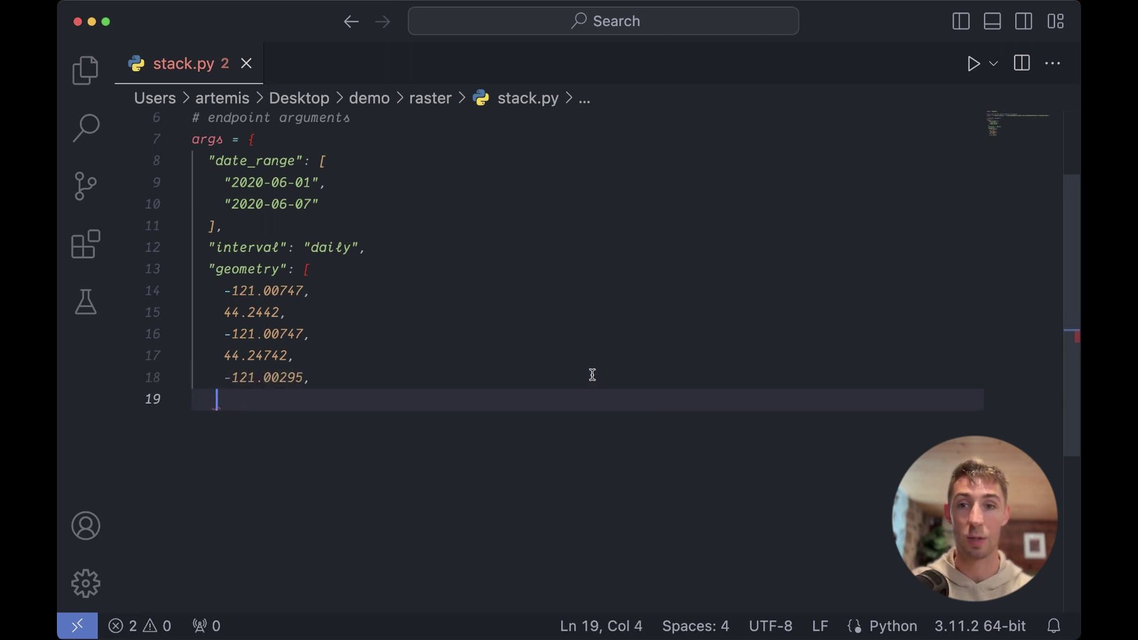
text(44.24742,)
key(Return)
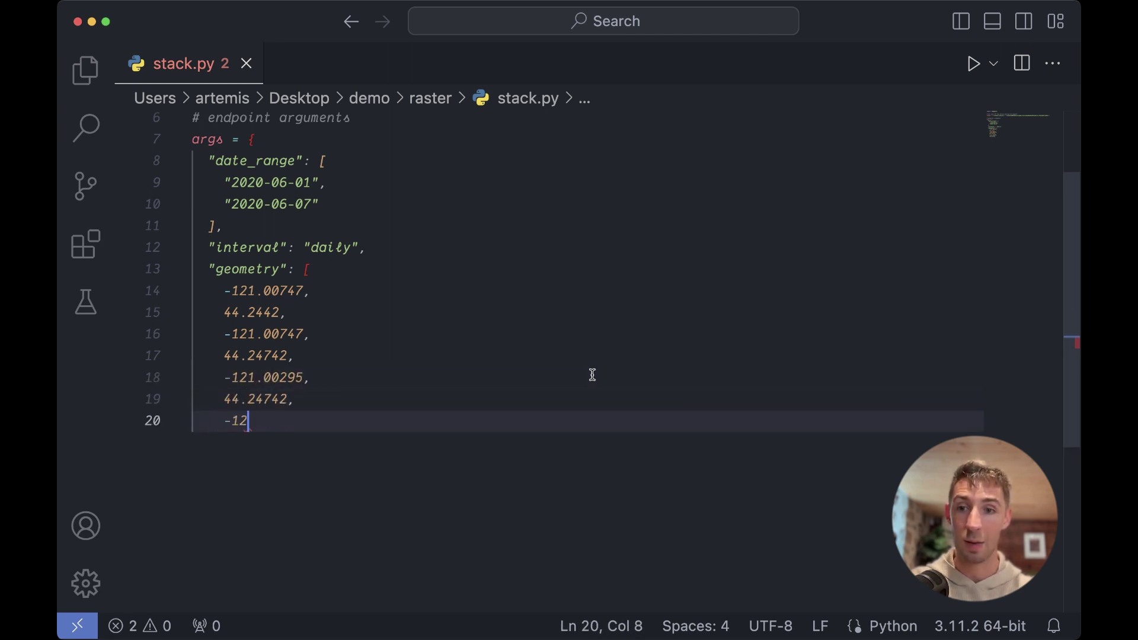
text(1.00)
scroll(593, 374, down, 1)
text(295,)
key(Return)
text(44.2)
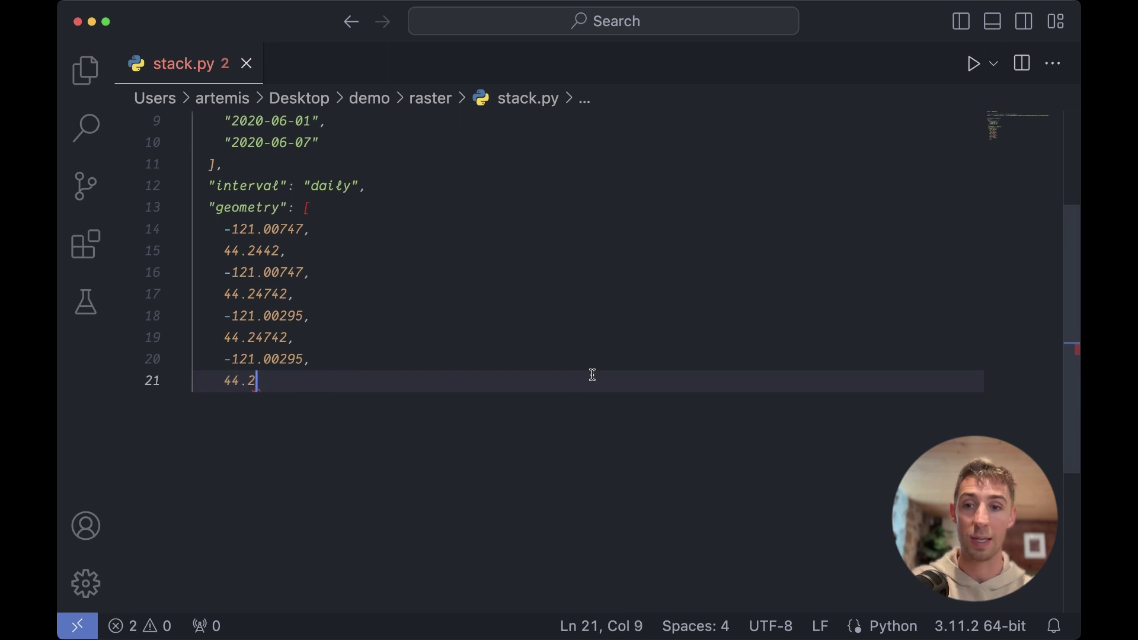
text(4422)
key(Return)
Add model Geesebal, variable ET, reference_et gridMET, units mm and encrypt False, then close args.
key(Tab)
text(],odel)
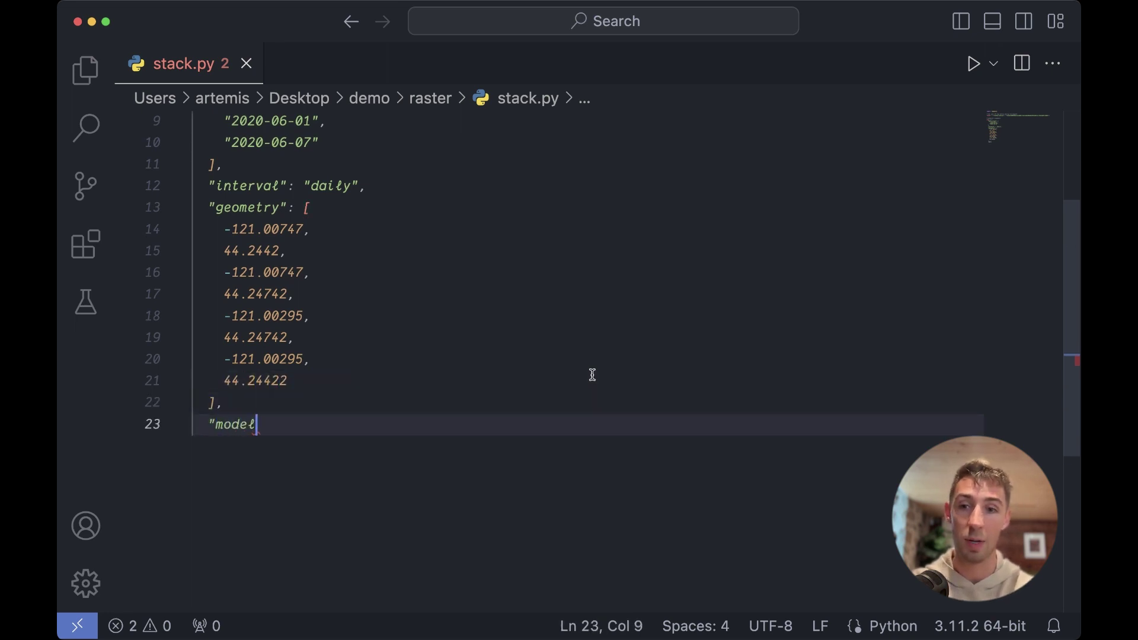
text(": "Geesebal)
text(,)
key(Return)
text(")
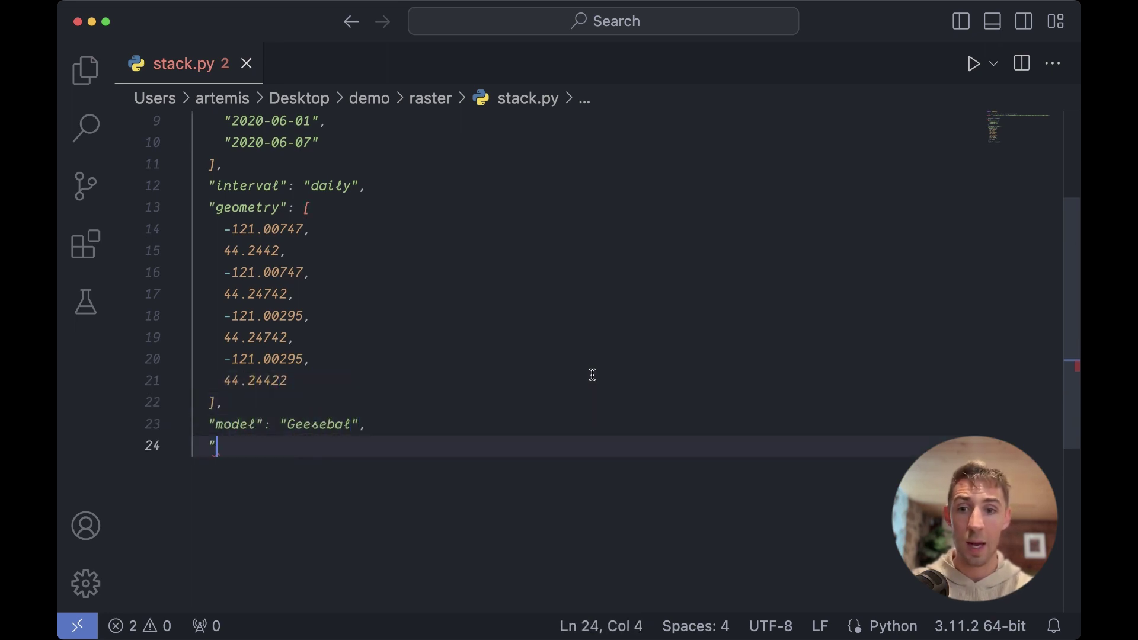
text(variable": "ET",)
key(Return)
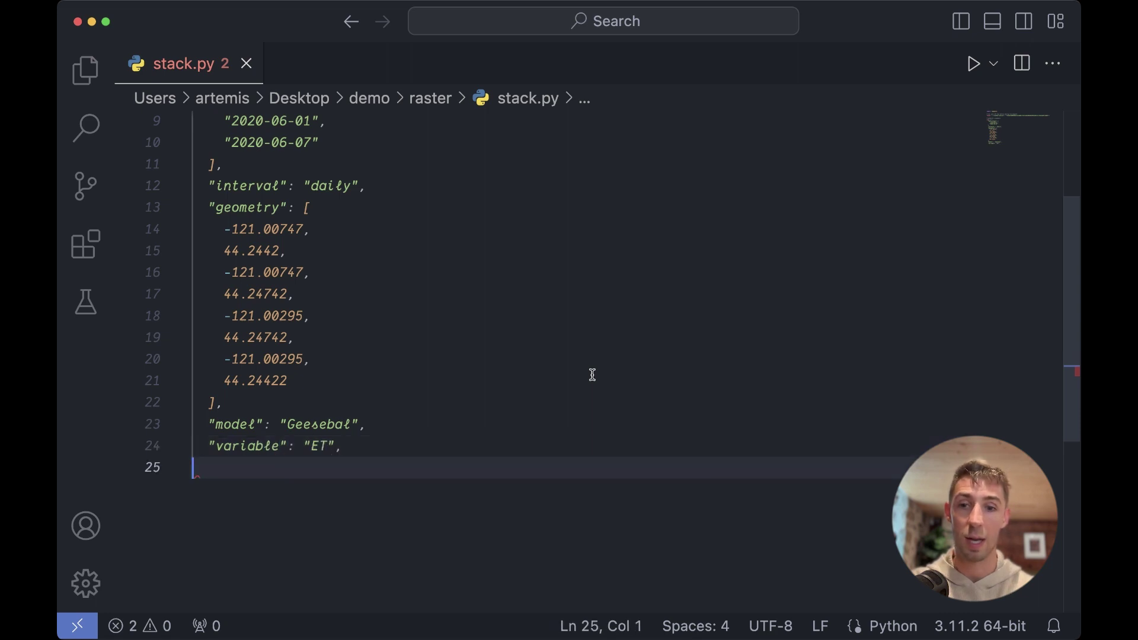
text(ference_et":)
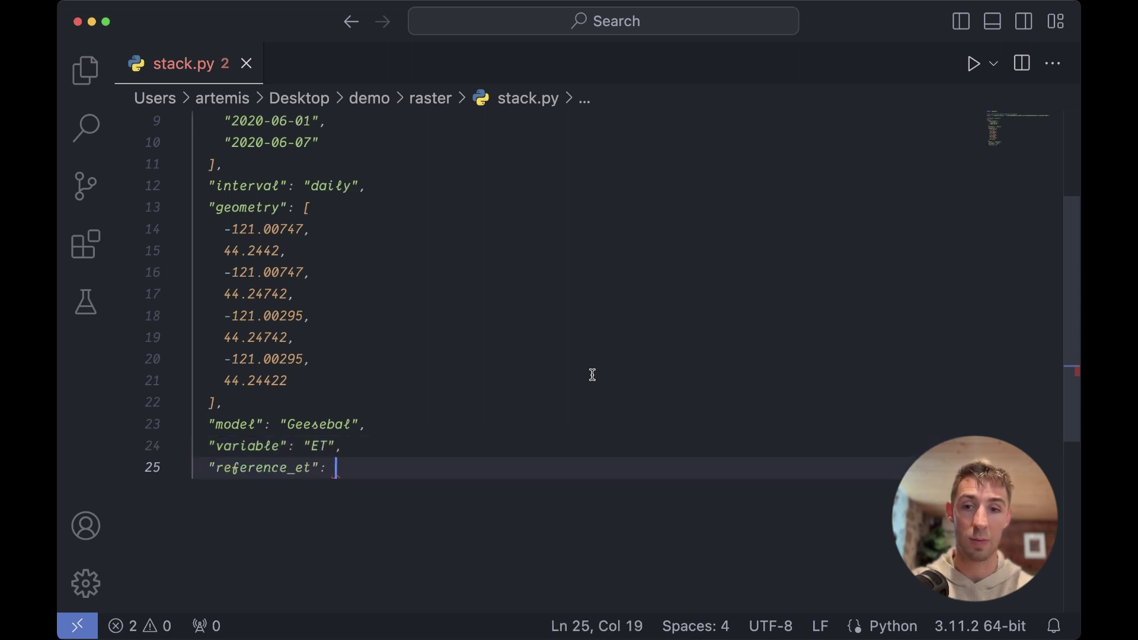
text( "gridMET",)
key(Return)
text("unit)
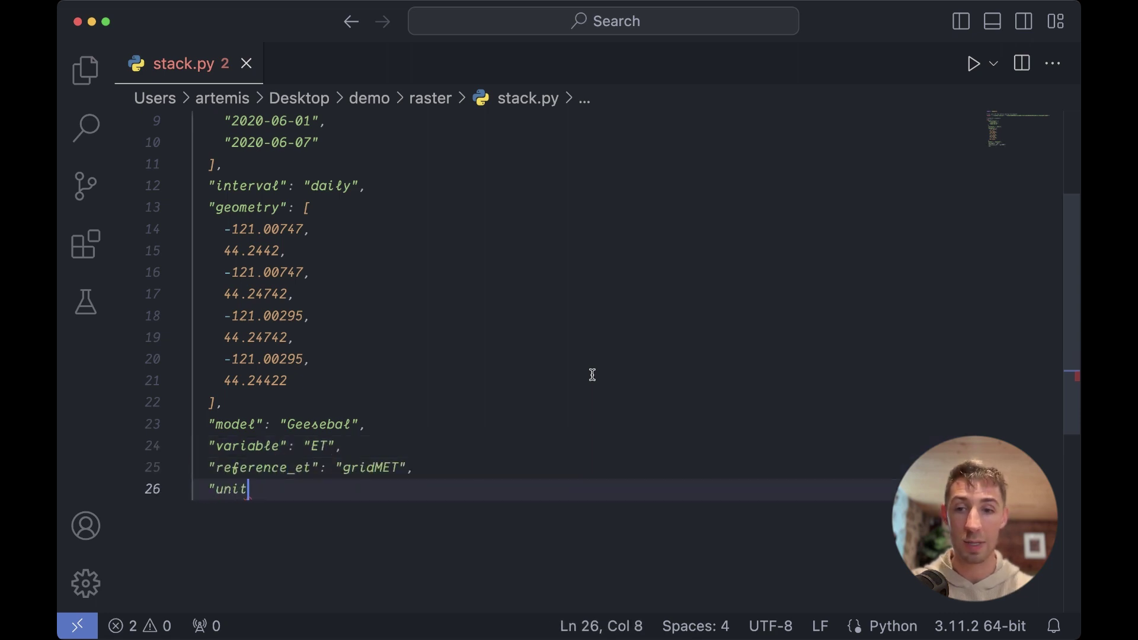
text(s": "mm",)
key(Return)
text("encr)
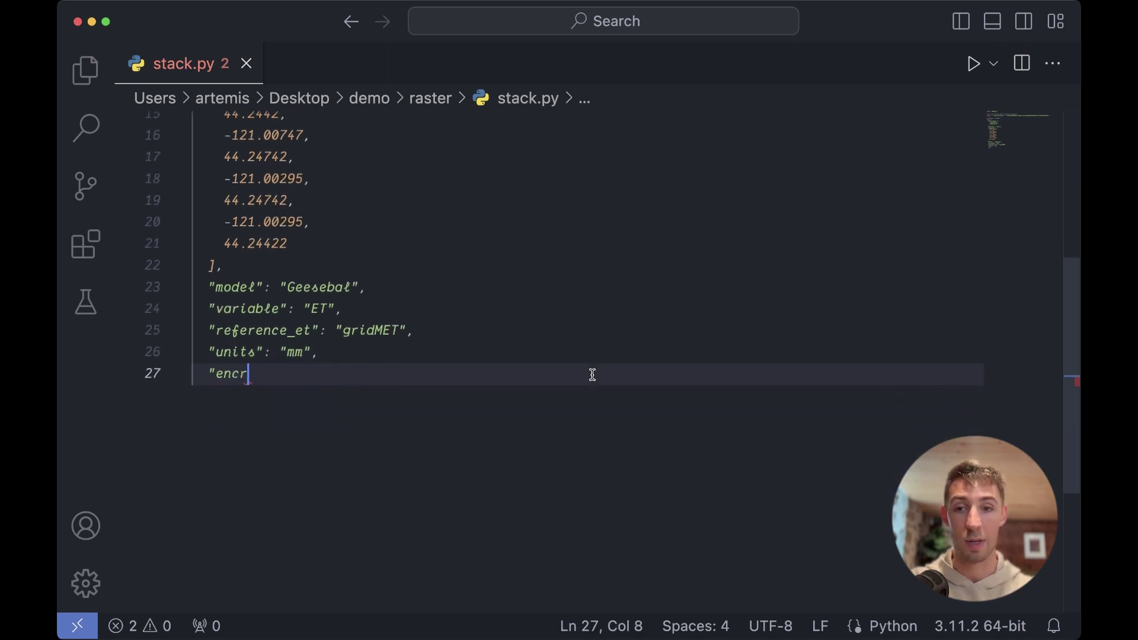
text(ypt": False)
key(Return)
text(})
key(Return)
Write resp = requests.post with headers=header, json=args and the OpenET raster export stack URL.
key(Return)
text(# q)
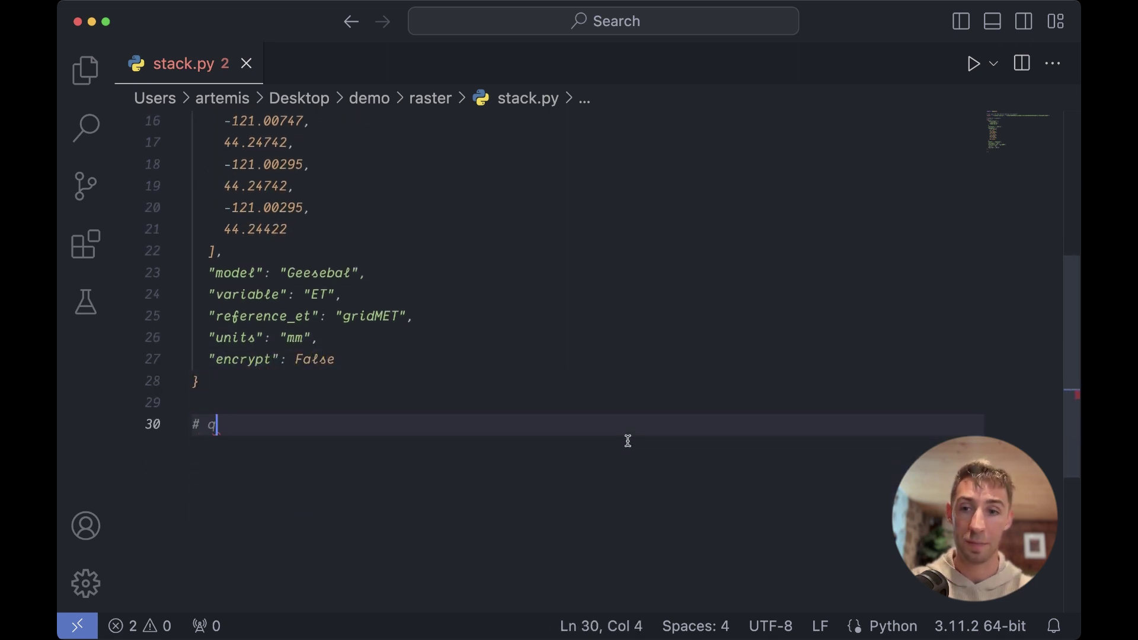
text(uery the api)
key(Return)
text(resp)
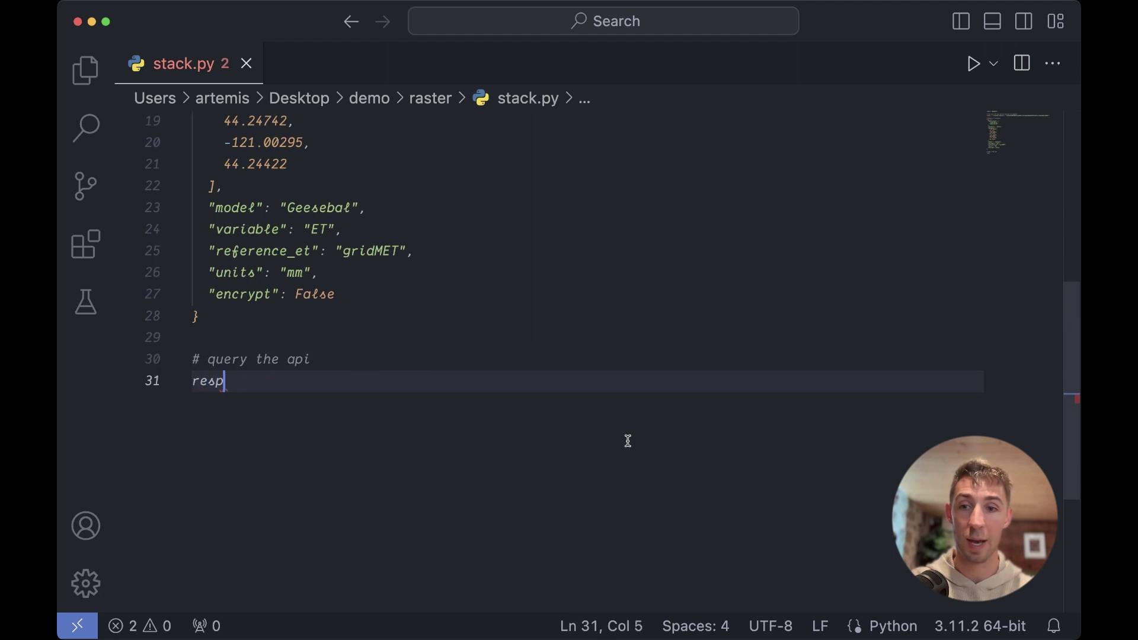
text( = requests.post()
key(Return)
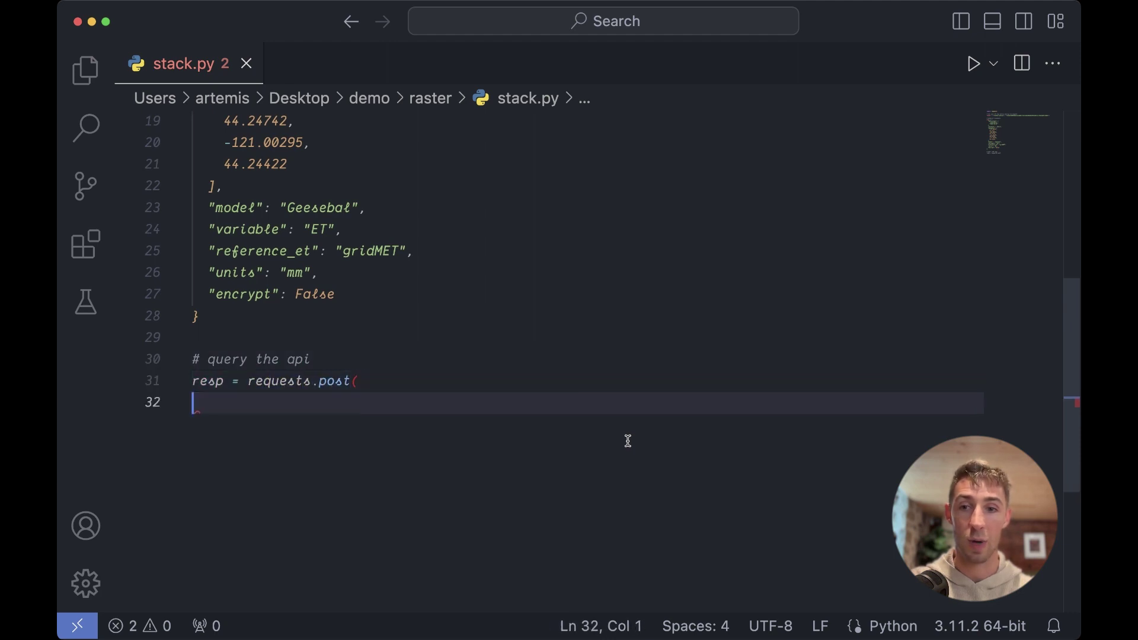
text(headers=heade)
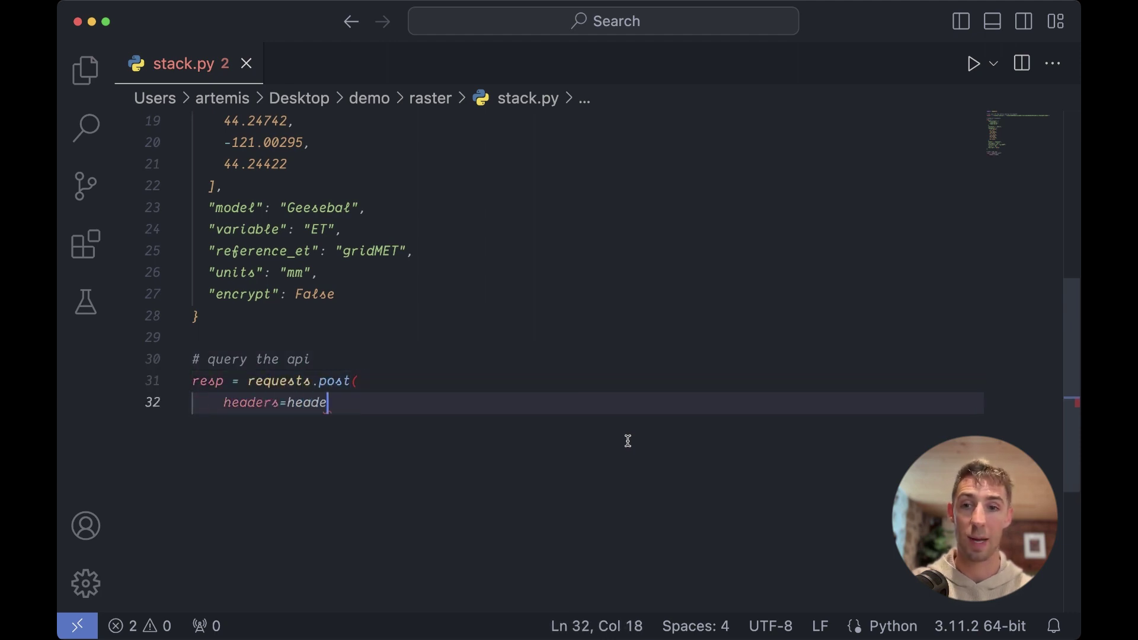
text(r,)
key(Return)
text(json=d)
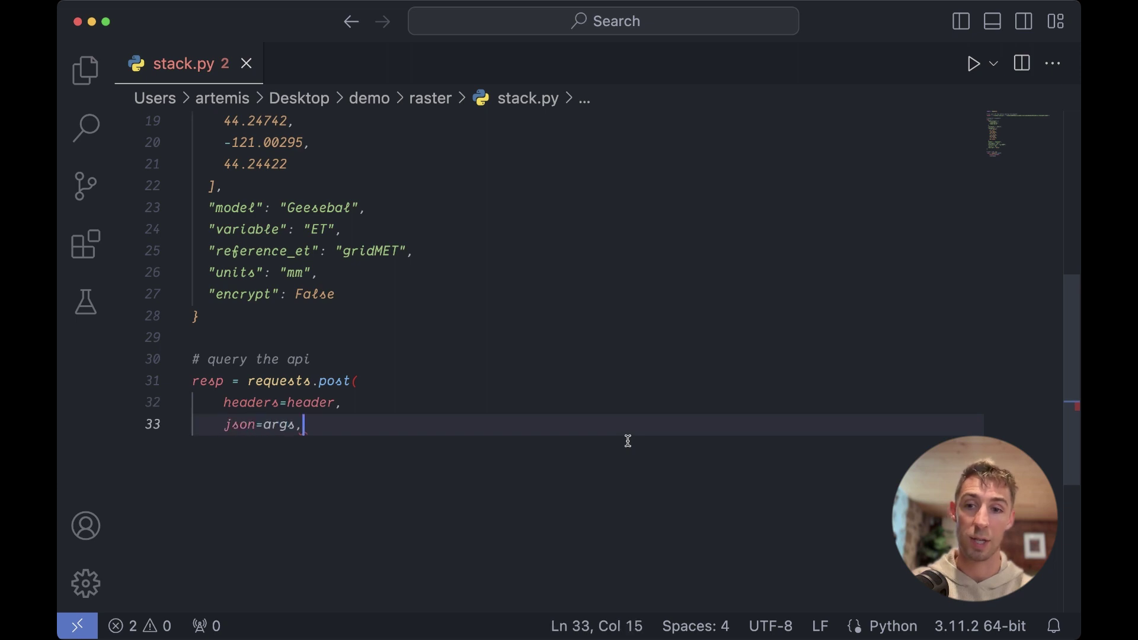
key(Return)
text(url="https://)
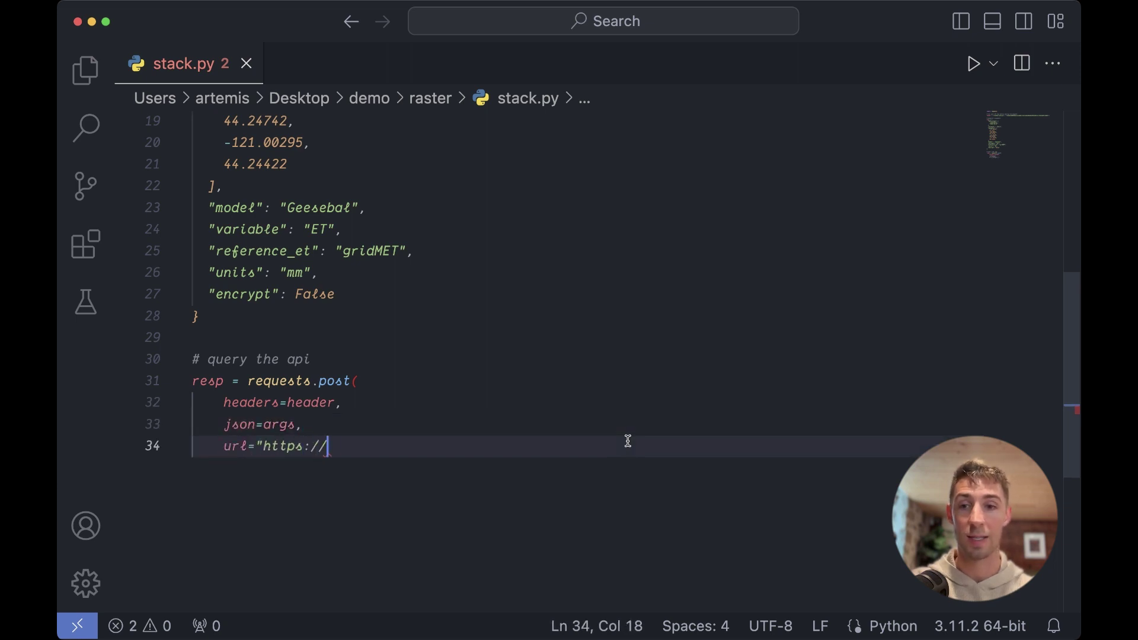
text(openet-api.org/ras)
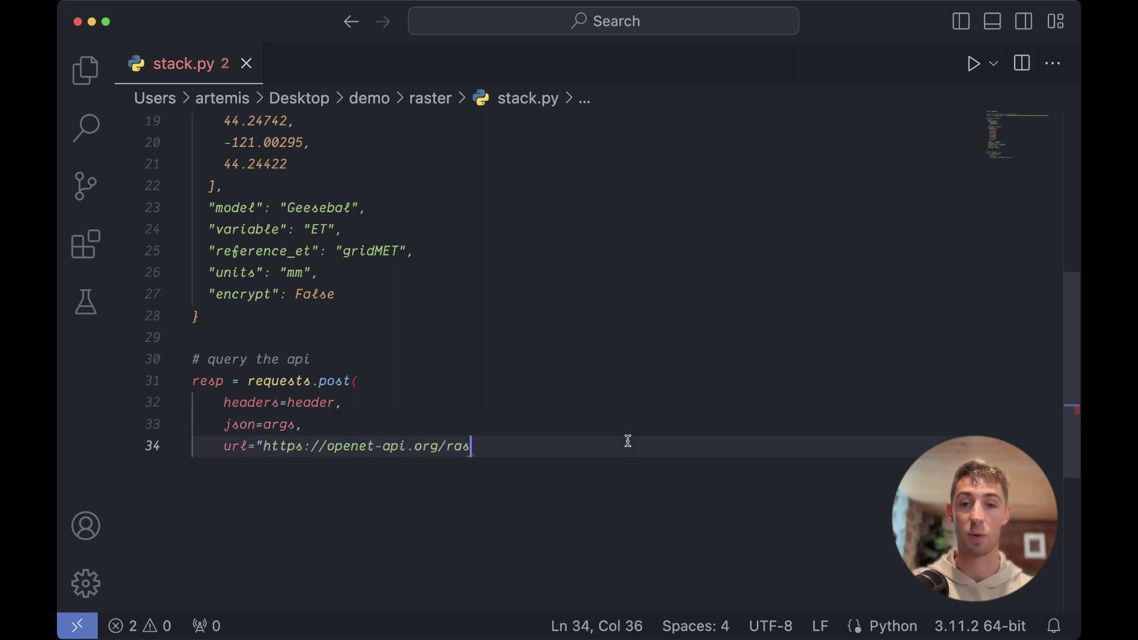
text(ter/export/stack")
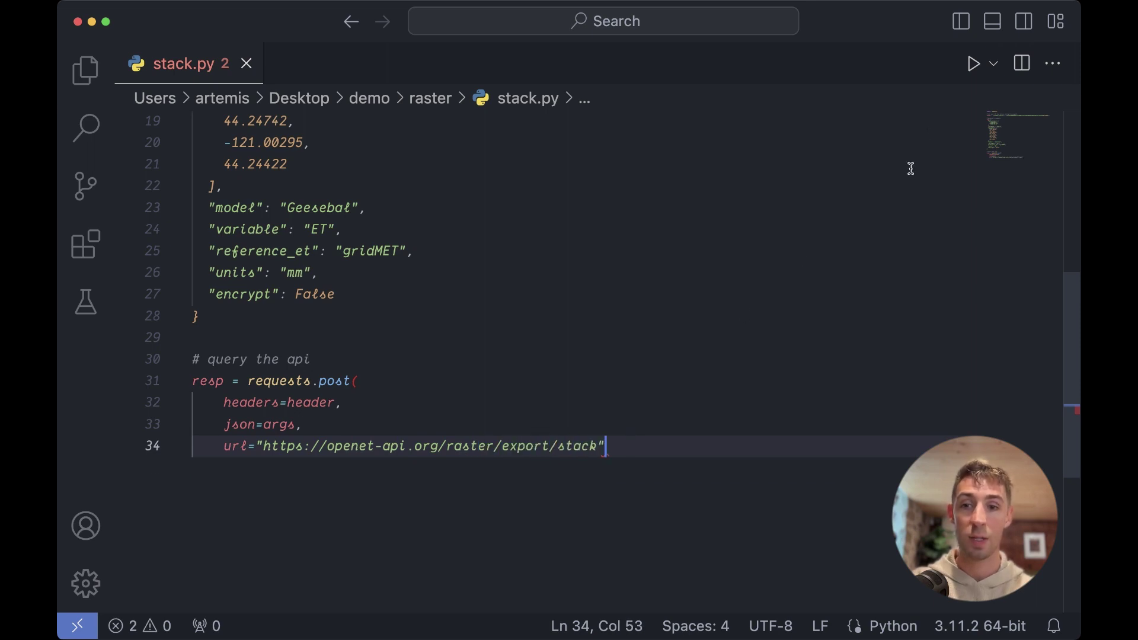
Close the post call, start a print(resp.json()) line, and run stack.py.
key(Return)
text())
key(Return)
key(Return)
text(print(resp.jso)
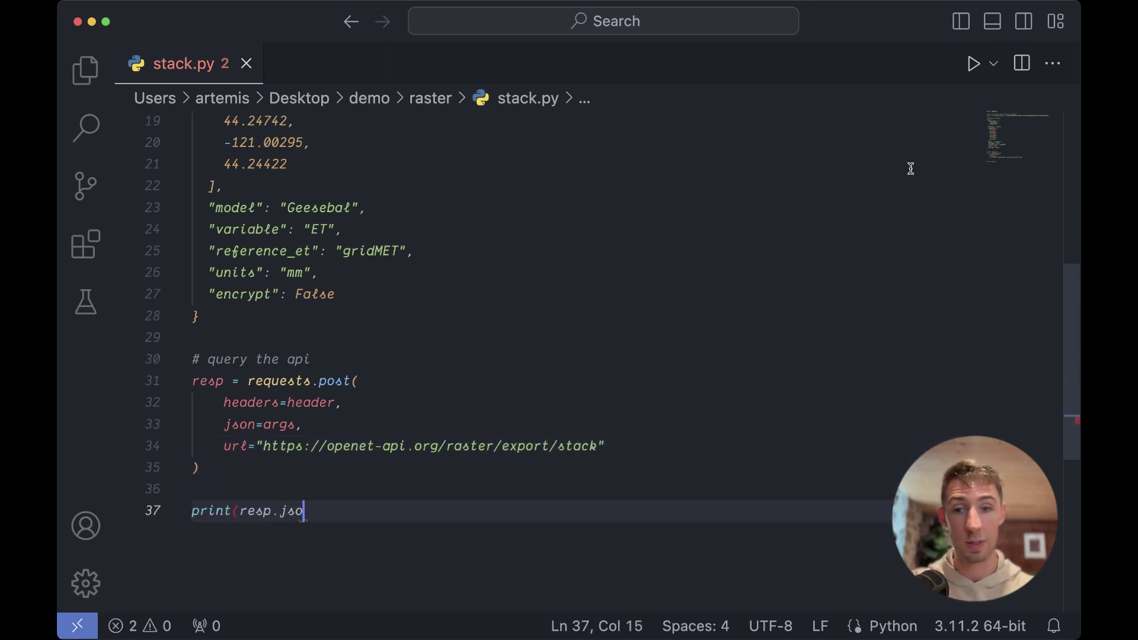
text(n()))
click(969, 66)
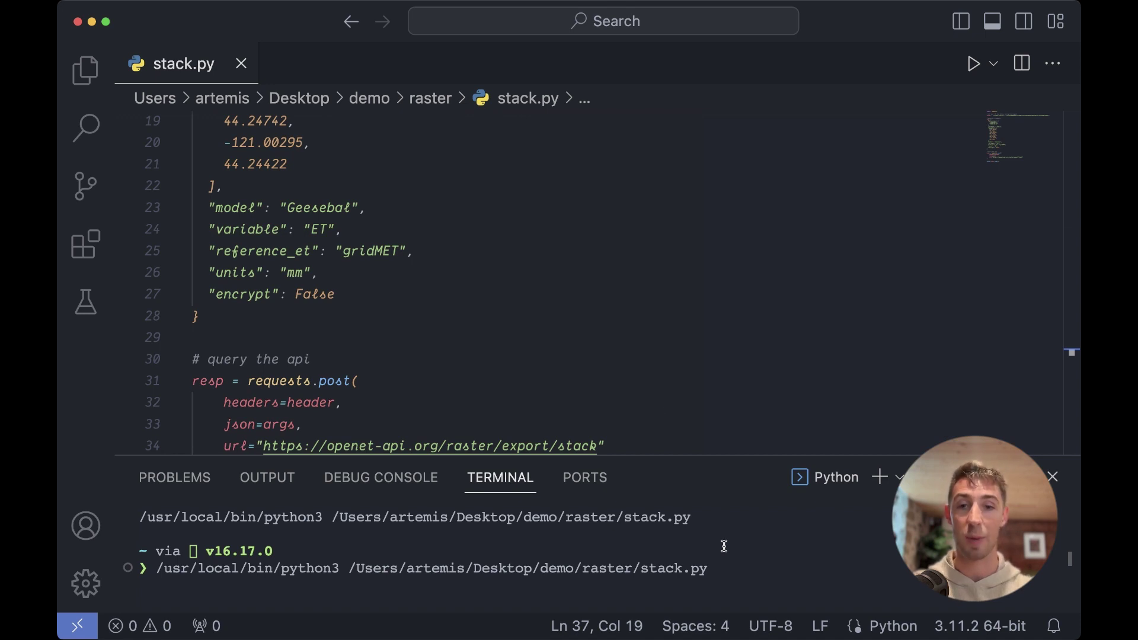
scroll(642, 386, down, 3)
scroll(643, 387, down, 3)
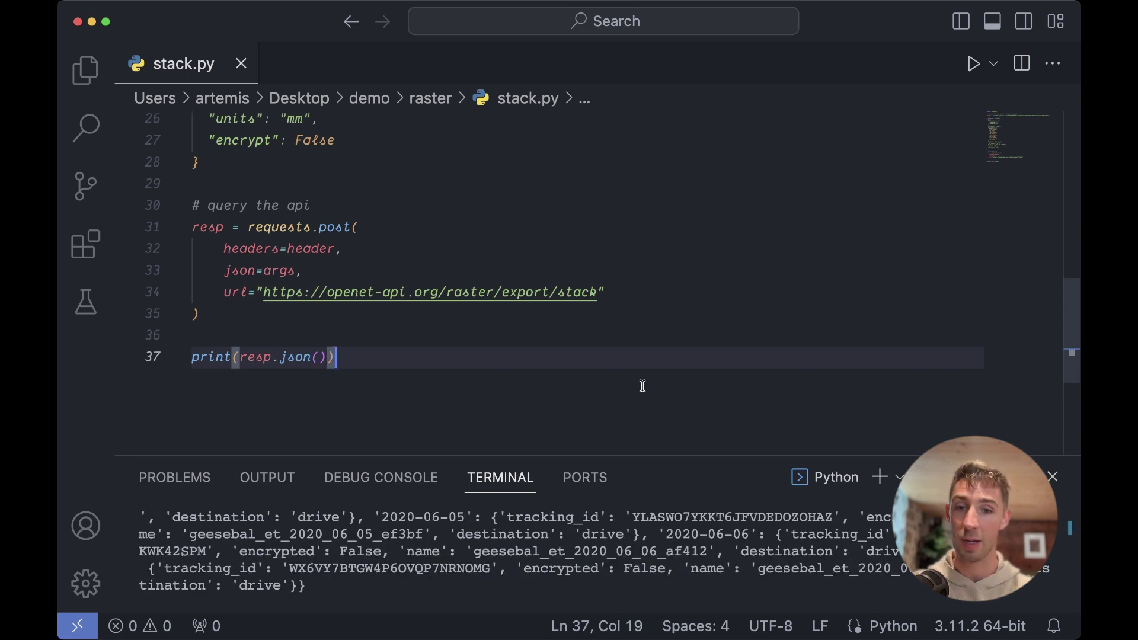
scroll(669, 551, up, 2)
scroll(669, 551, up, 1)
scroll(669, 552, up, 2)
scroll(669, 552, up, 1)
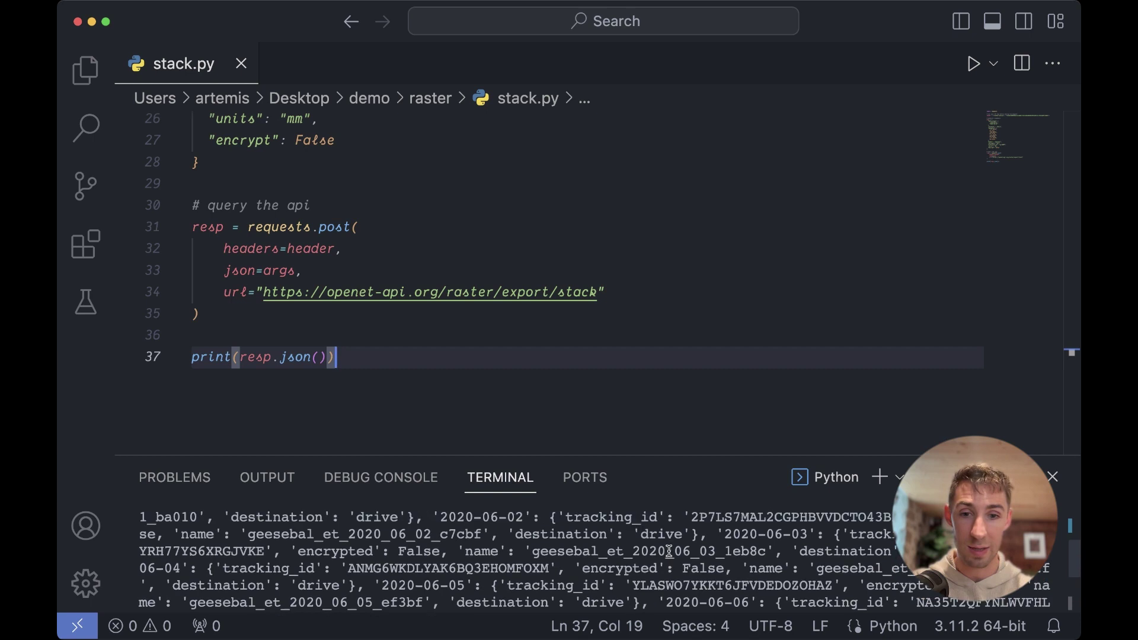
double_click(477, 515)
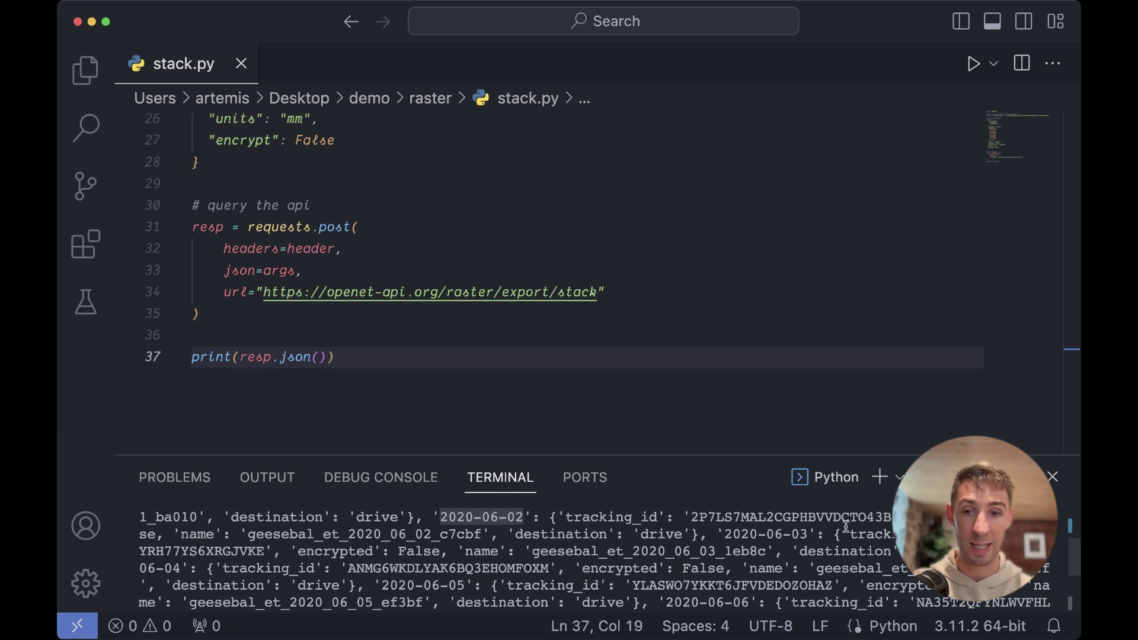
double_click(307, 533)
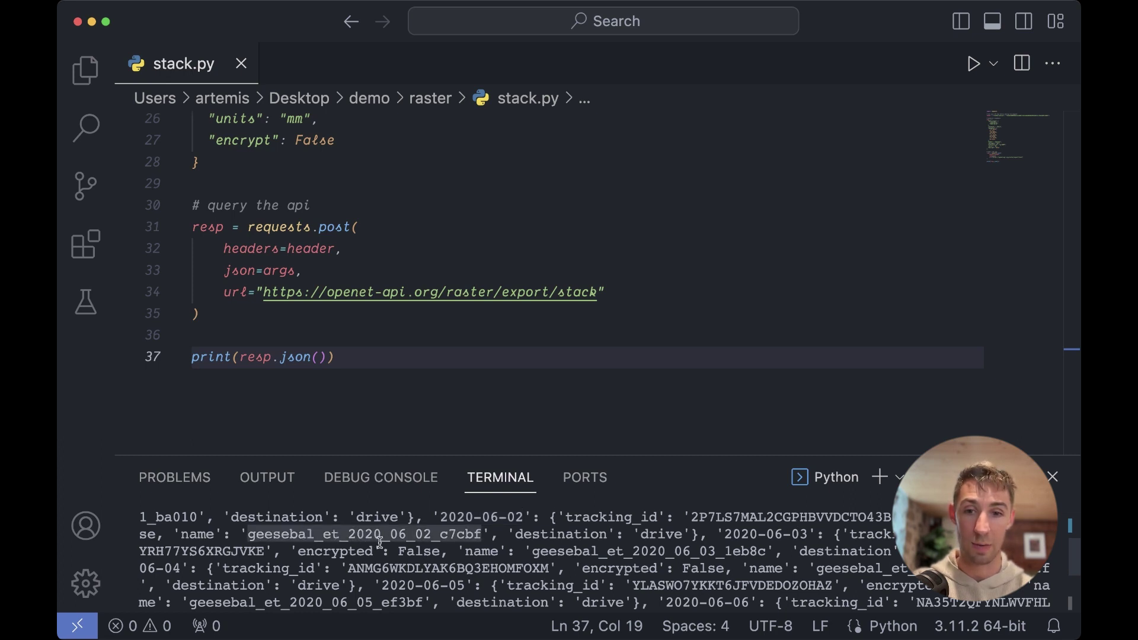
double_click(649, 534)
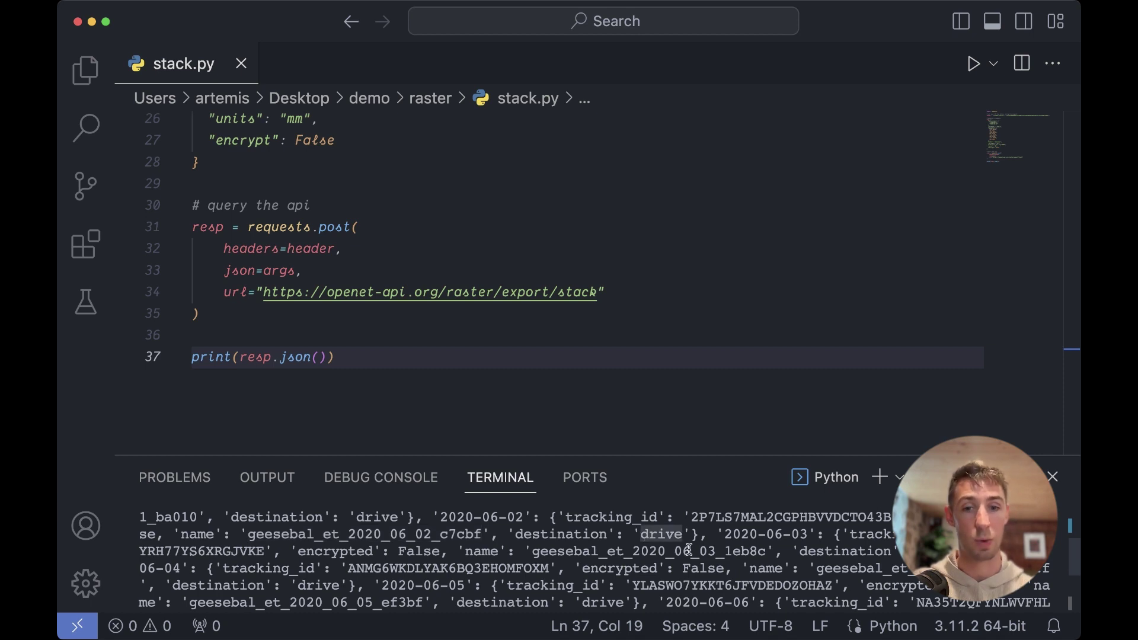